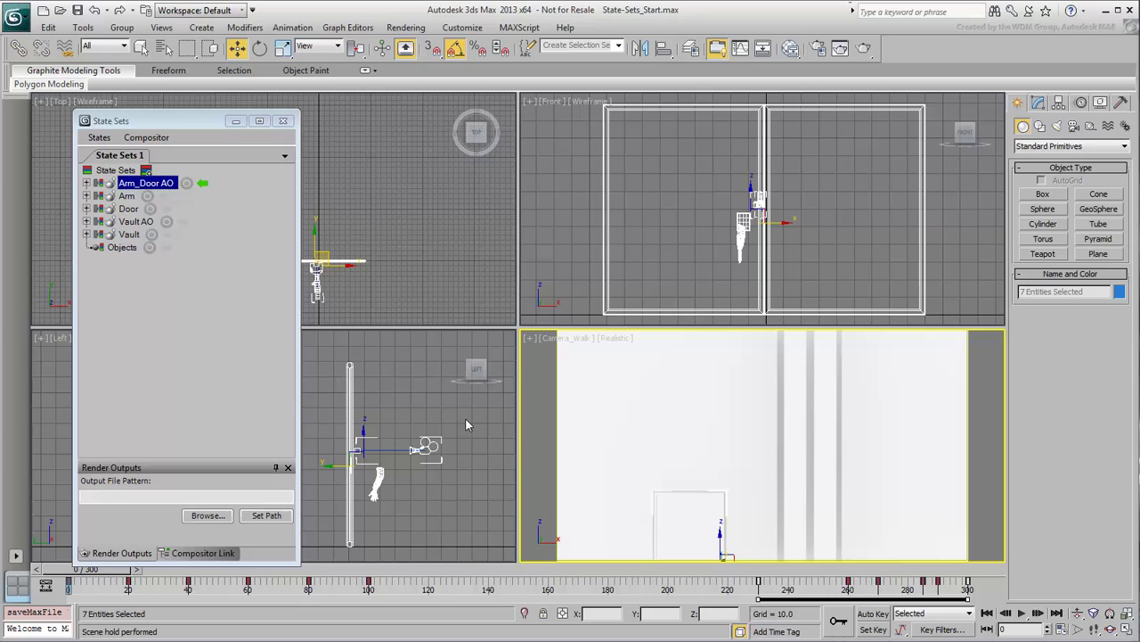
# Close the Render Outputs rollout, then enable States > Render Outputs for the default {stateName}_output.tga pattern
pyautogui.click(120, 553)
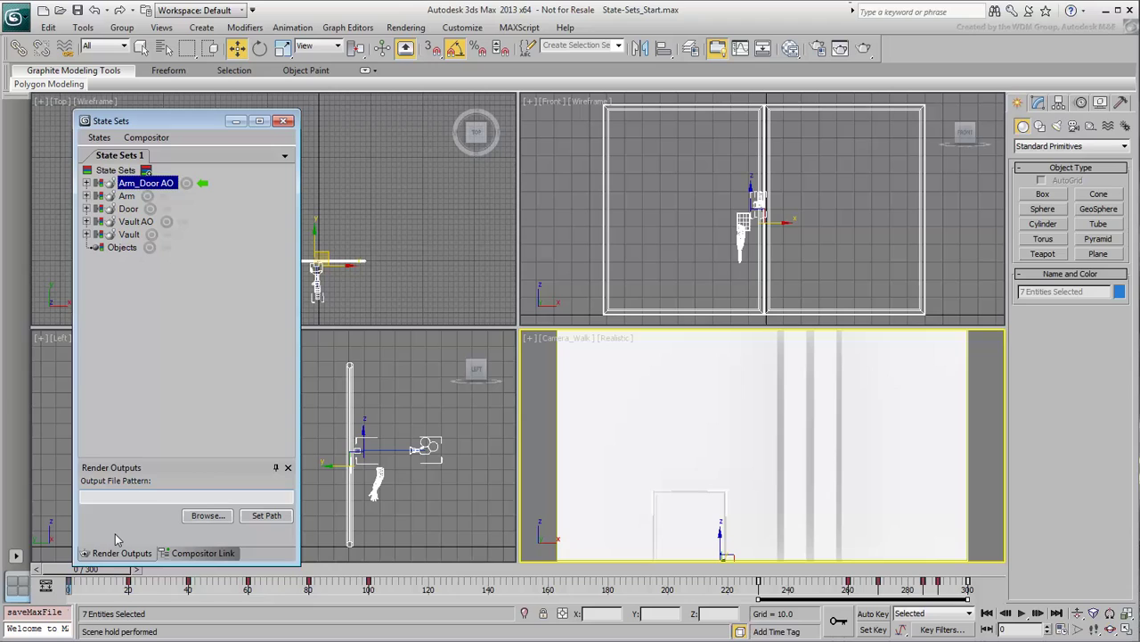
pyautogui.click(288, 469)
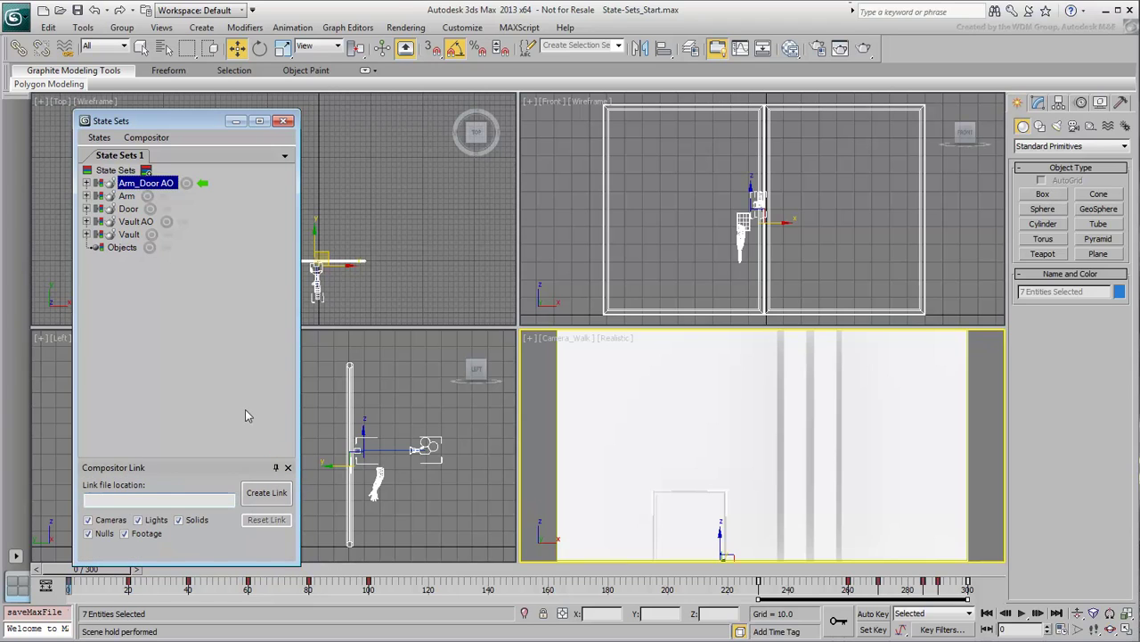
pyautogui.click(98, 138)
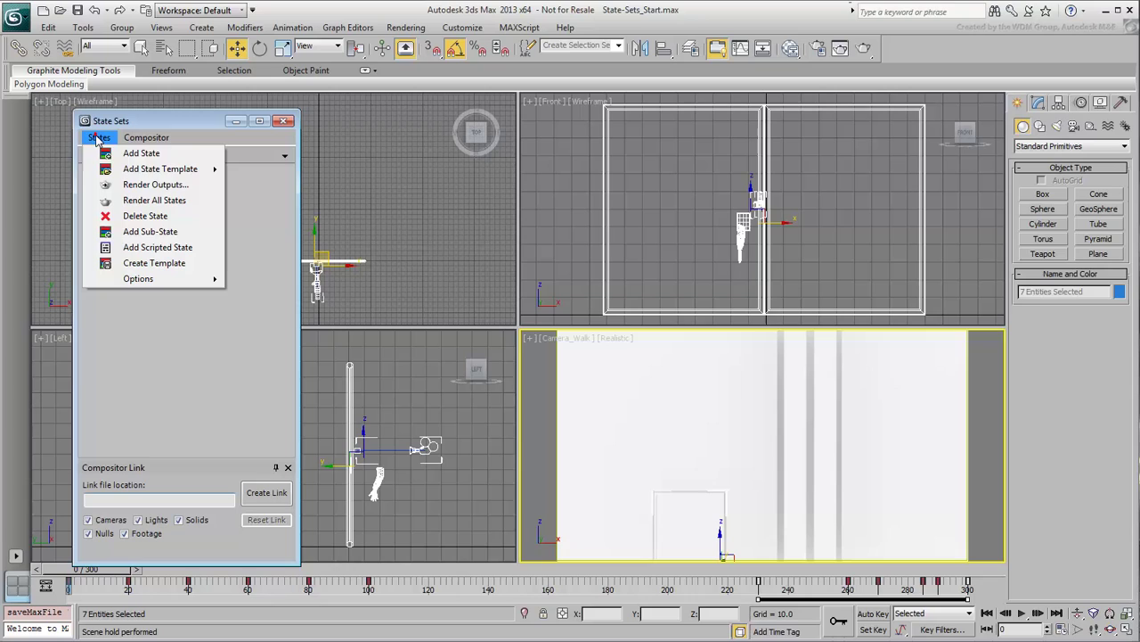
pyautogui.click(156, 185)
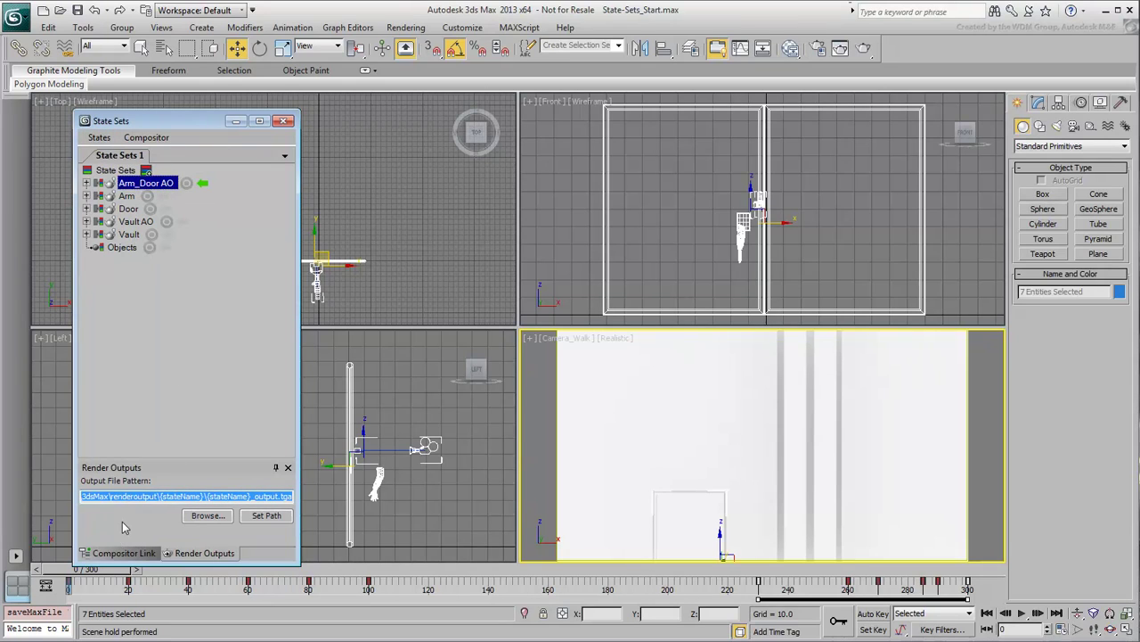
# Browse to the Renders folder on ProDrive_500 (F:) as the state output folder
pyautogui.click(204, 519)
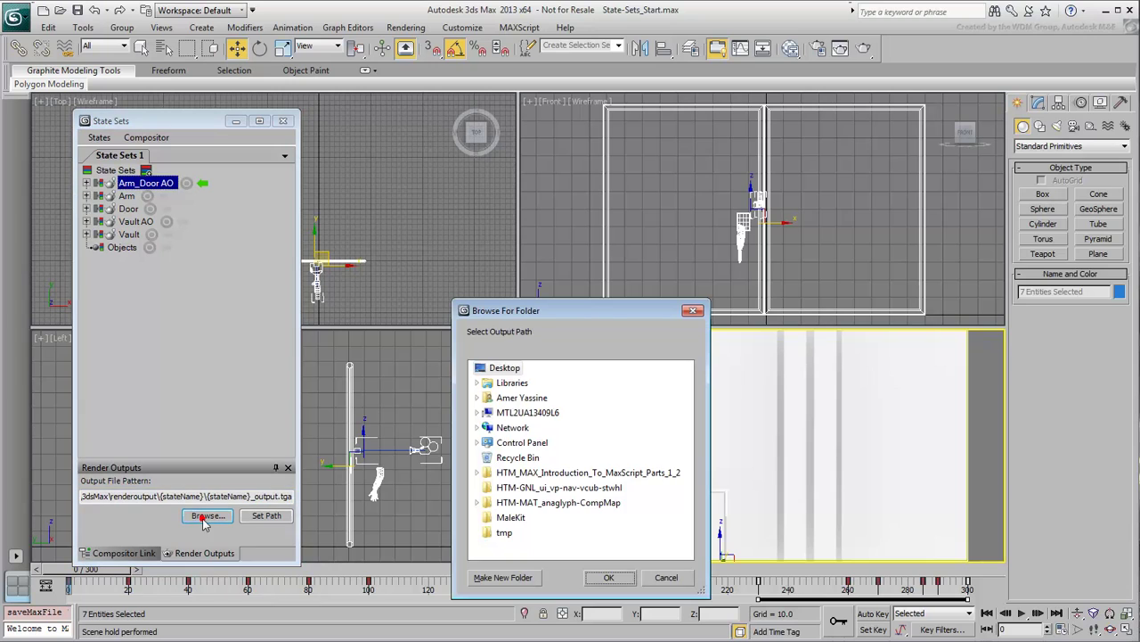
pyautogui.click(477, 413)
pyautogui.click(532, 472)
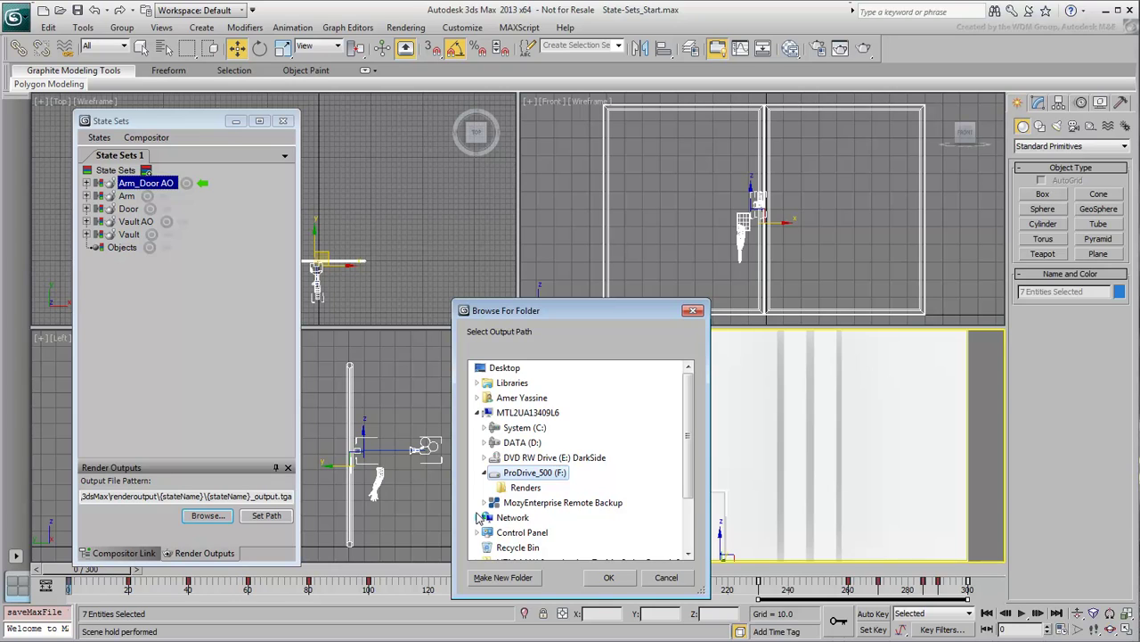
pyautogui.click(524, 487)
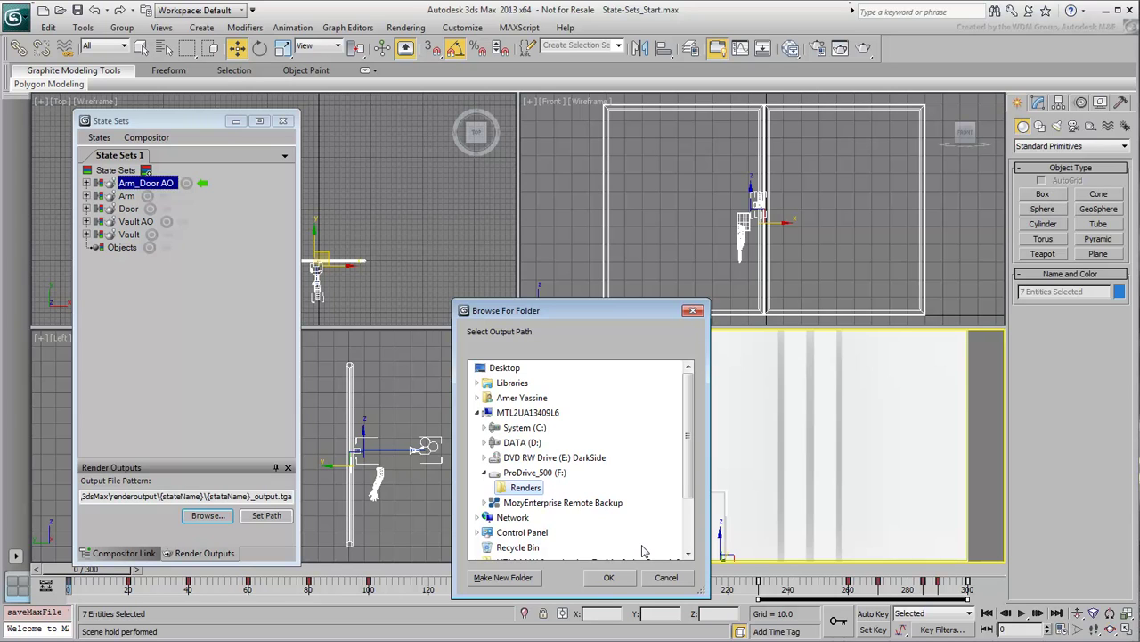
pyautogui.click(608, 578)
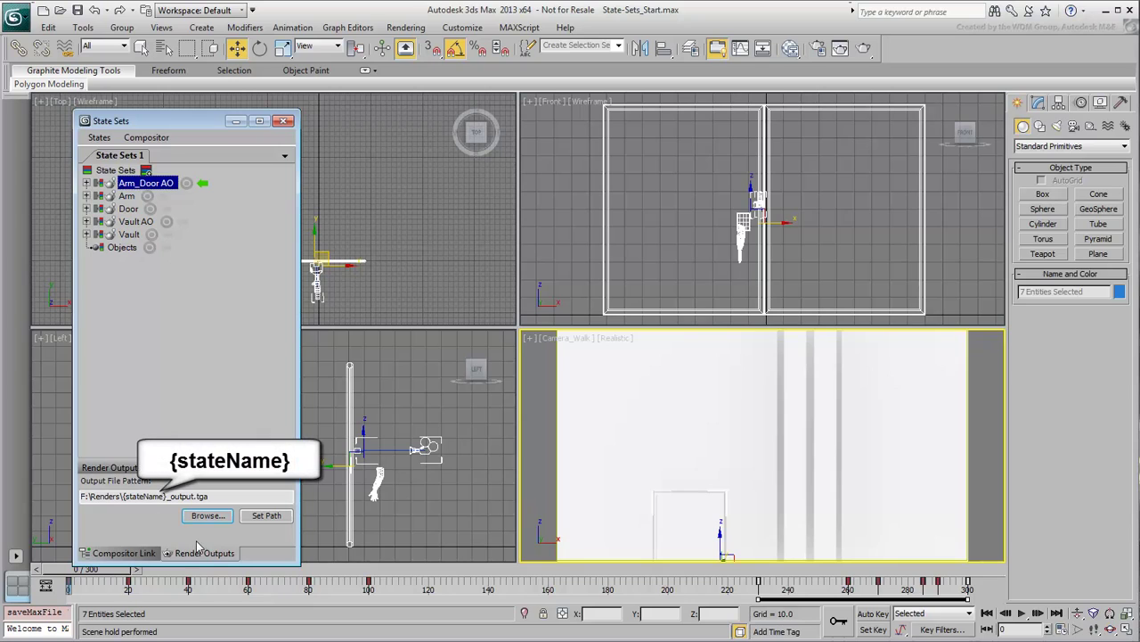
# Copy {stateName}, paste a second one, and add a backslash between the two tokens in the pattern
pyautogui.click(124, 496)
pyautogui.moveTo(128, 499); pyautogui.dragTo(166, 500)
pyautogui.hotkey('ctrl', 'c')
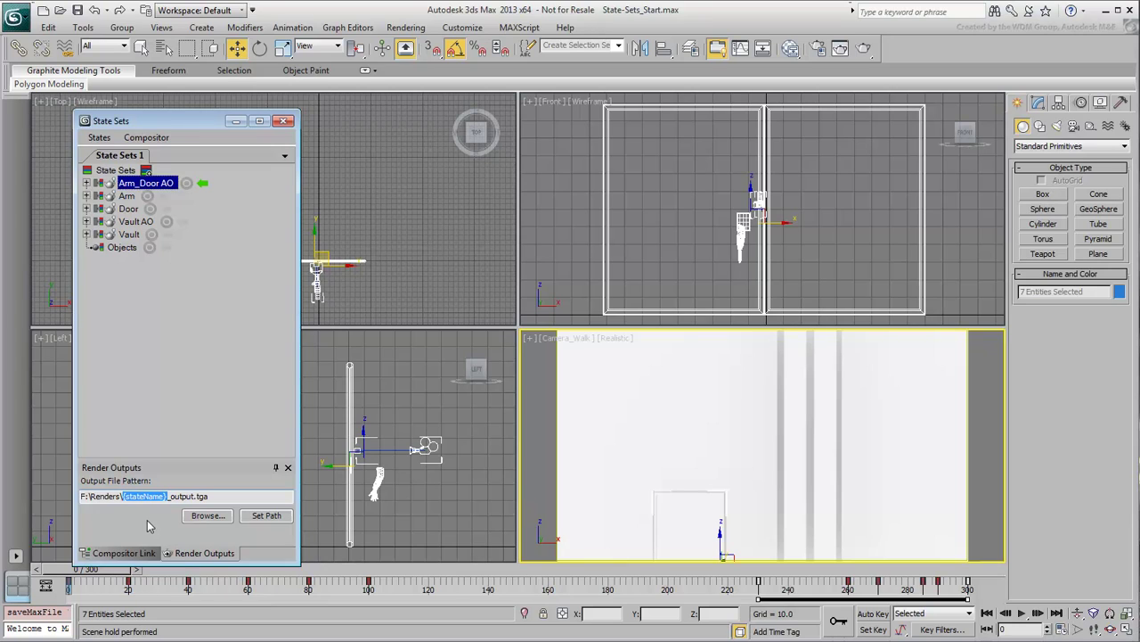
pyautogui.click(124, 496)
pyautogui.hotkey('ctrl', 'v')
pyautogui.write('\\')
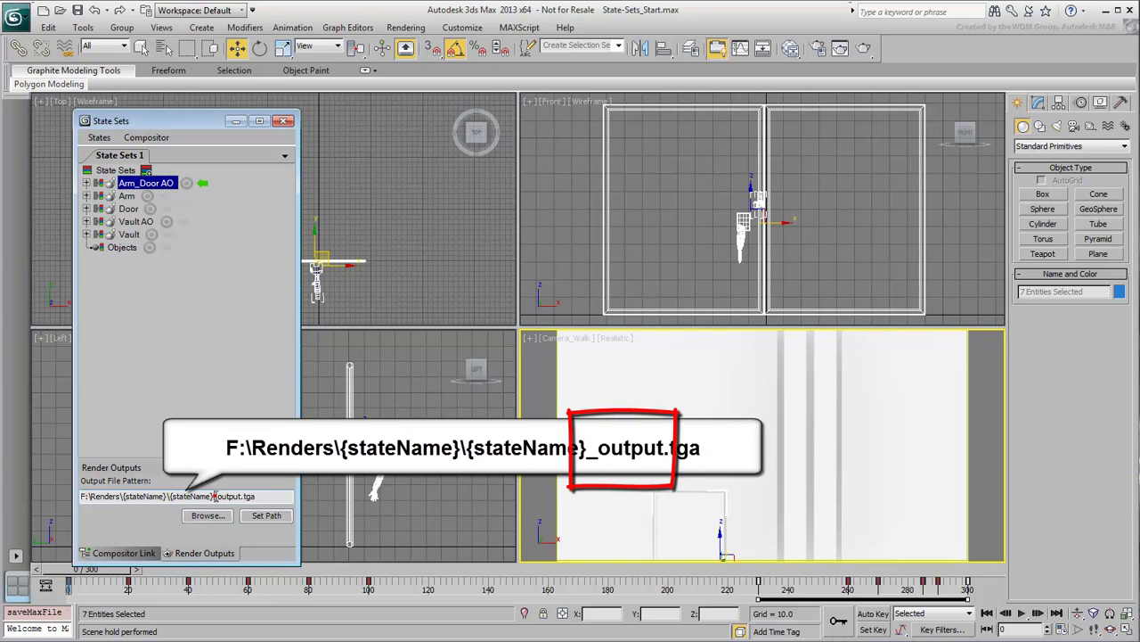
# Delete '_output' from the pattern, leaving F:\Renders\{stateName}\{stateName}.tga
pyautogui.moveTo(216, 496); pyautogui.dragTo(238, 497)
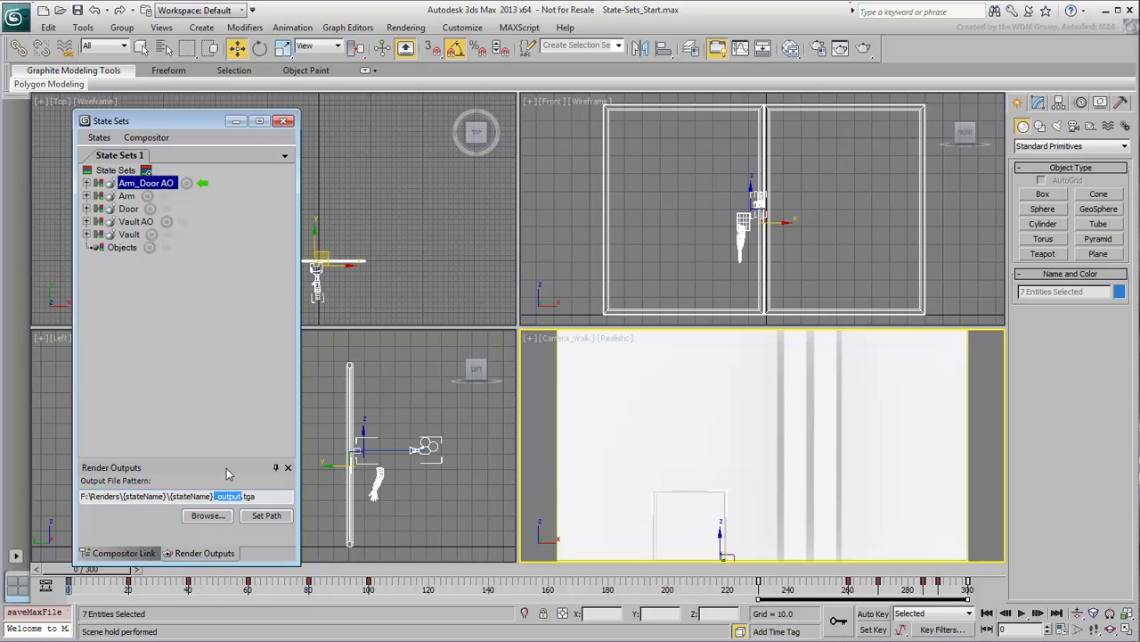
pyautogui.press('BackSpace')
# Save the last rendered frame to F: as tmp.tga with 32-bit Targa settings, then close it
pyautogui.click(841, 49)
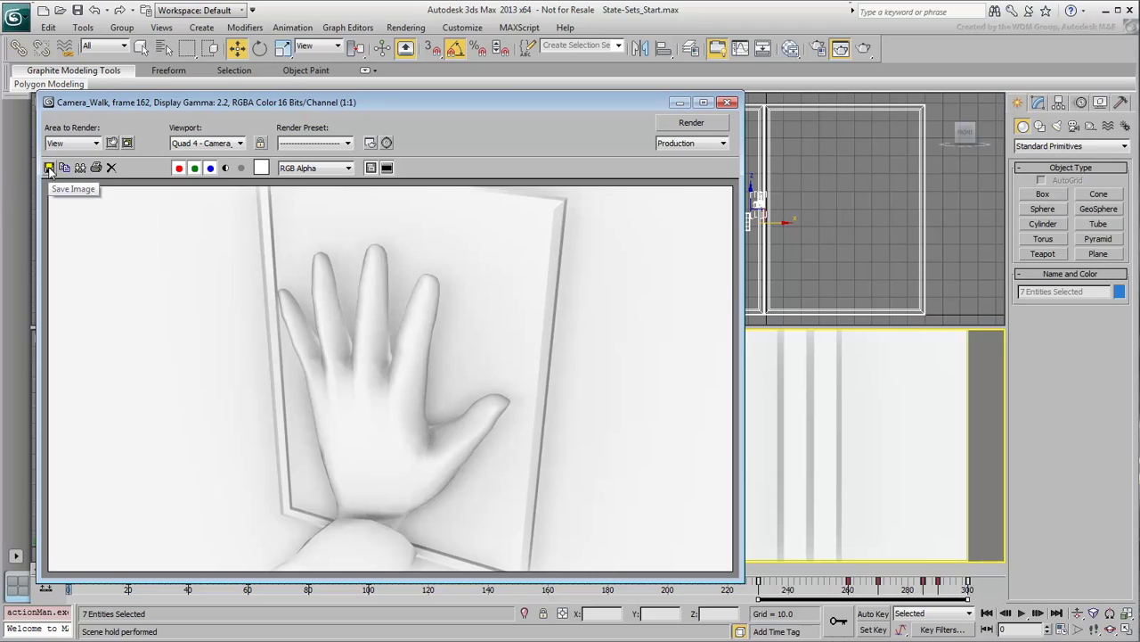
pyautogui.click(49, 167)
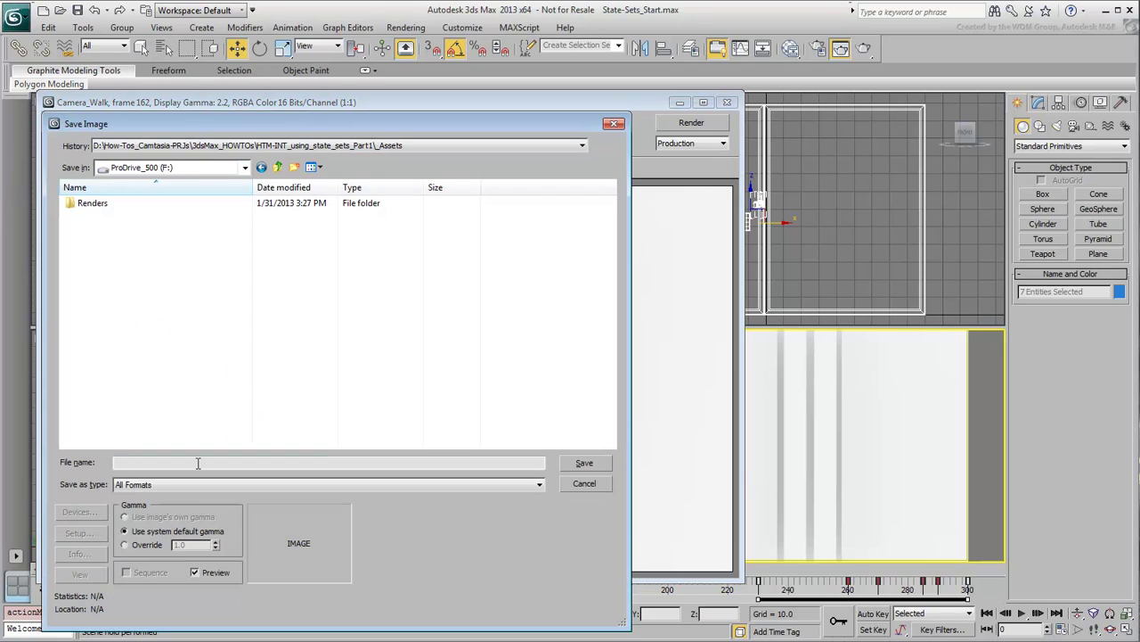
pyautogui.click(137, 463)
pyautogui.write('tm')
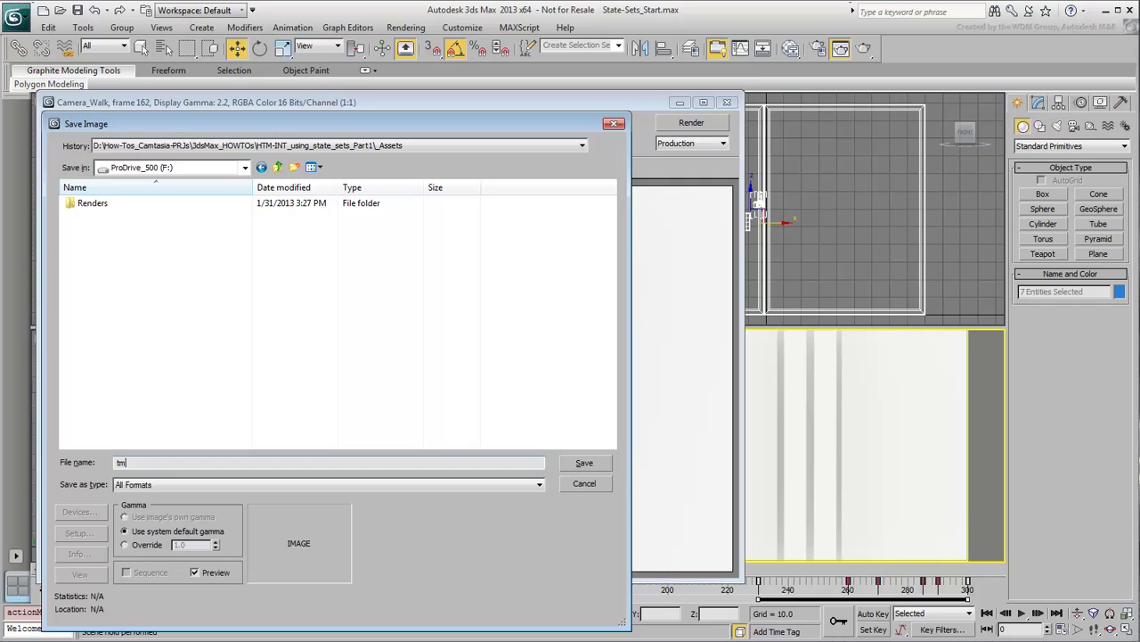
pyautogui.write('p.tga')
pyautogui.press('Return')
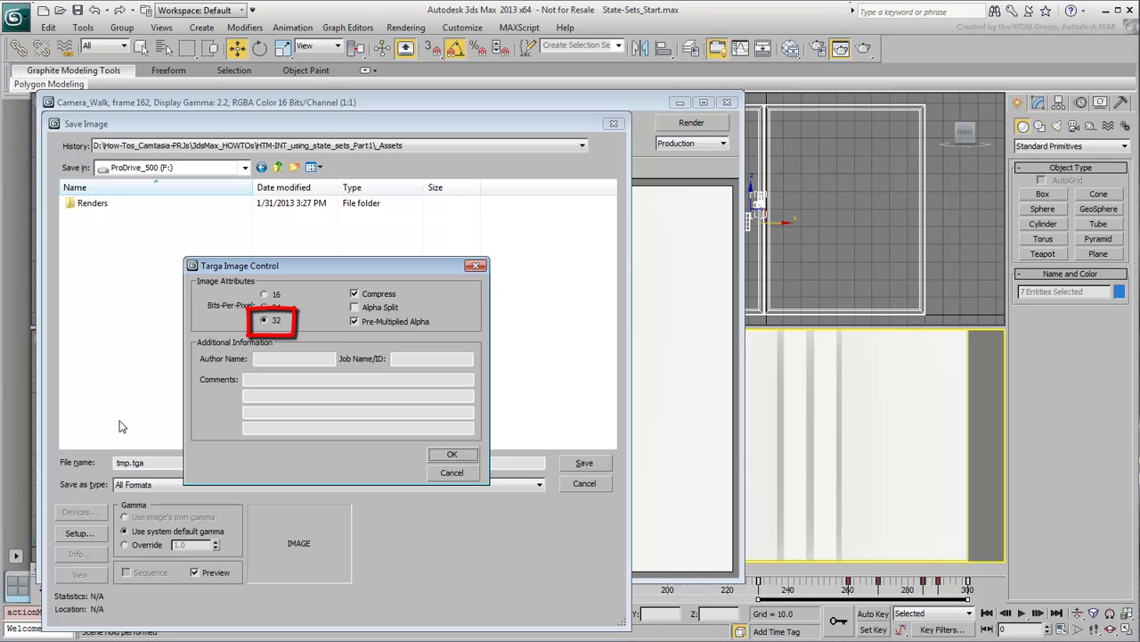
pyautogui.click(452, 453)
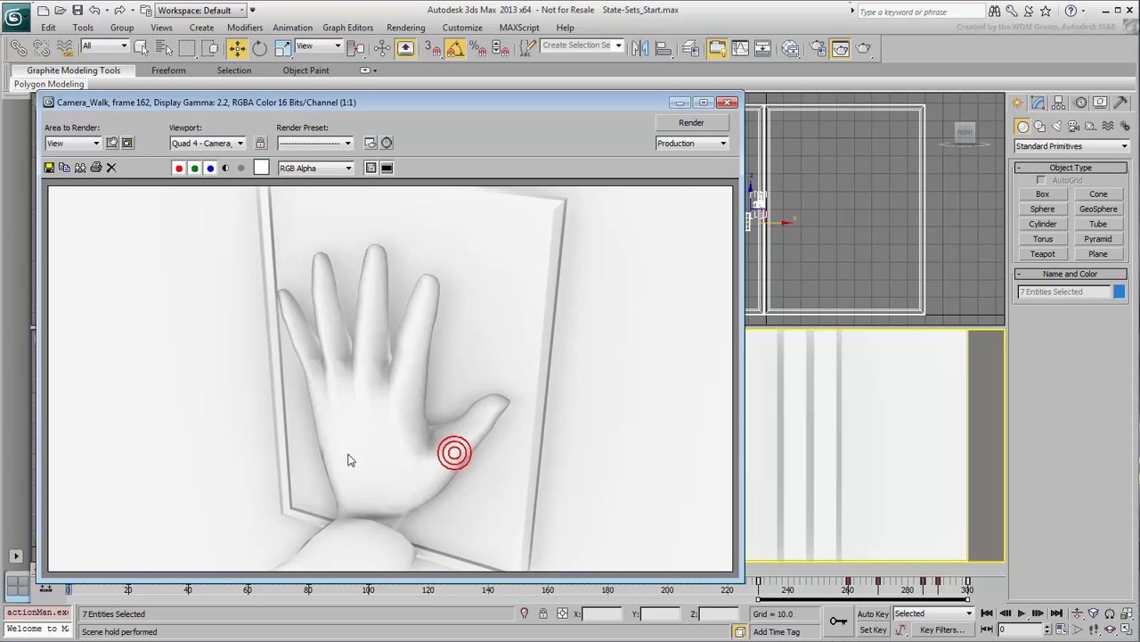
pyautogui.click(728, 101)
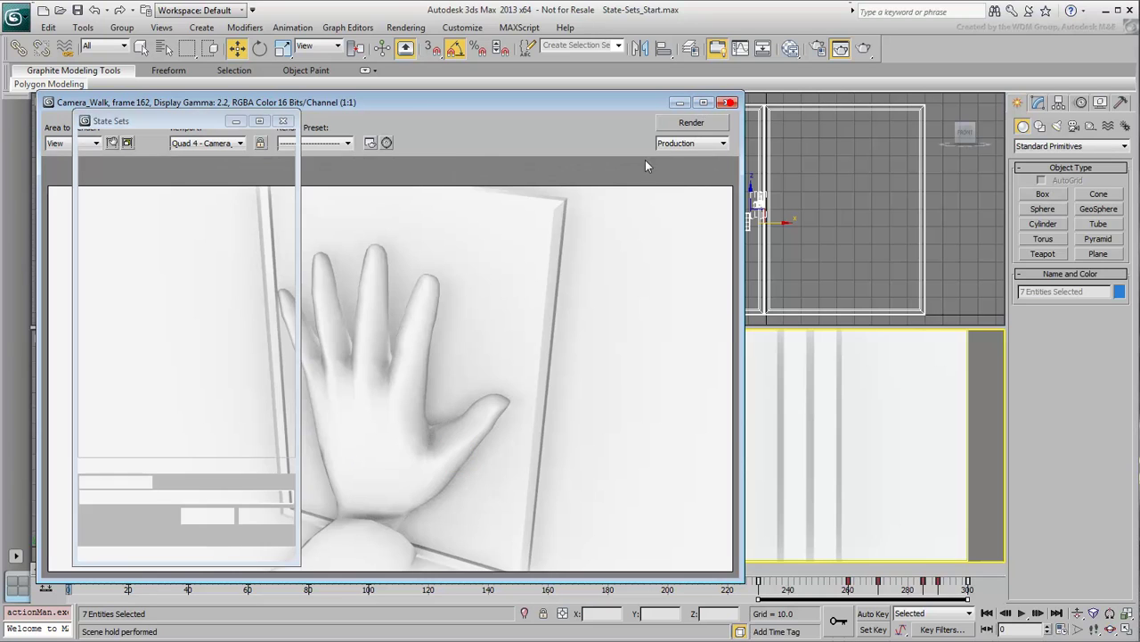
# Delete tmp.tga from F:, check the Renders folder is empty, and apply the pattern with Set Path
pyautogui.hotkey('alt', 'Tab')
pyautogui.click(600, 247)
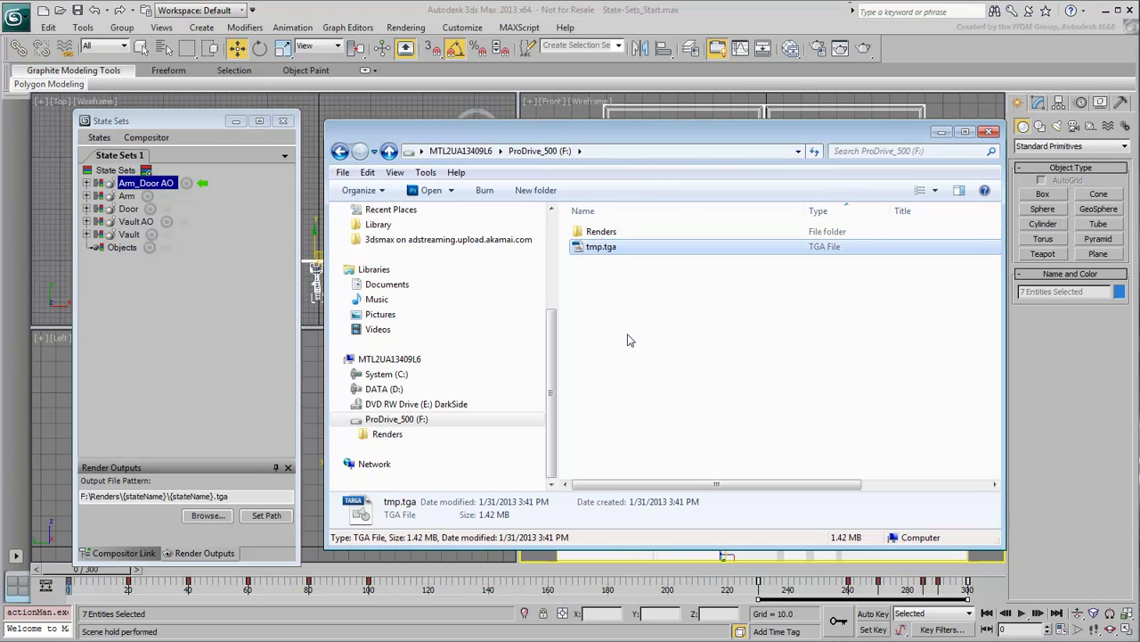
pyautogui.press('Delete')
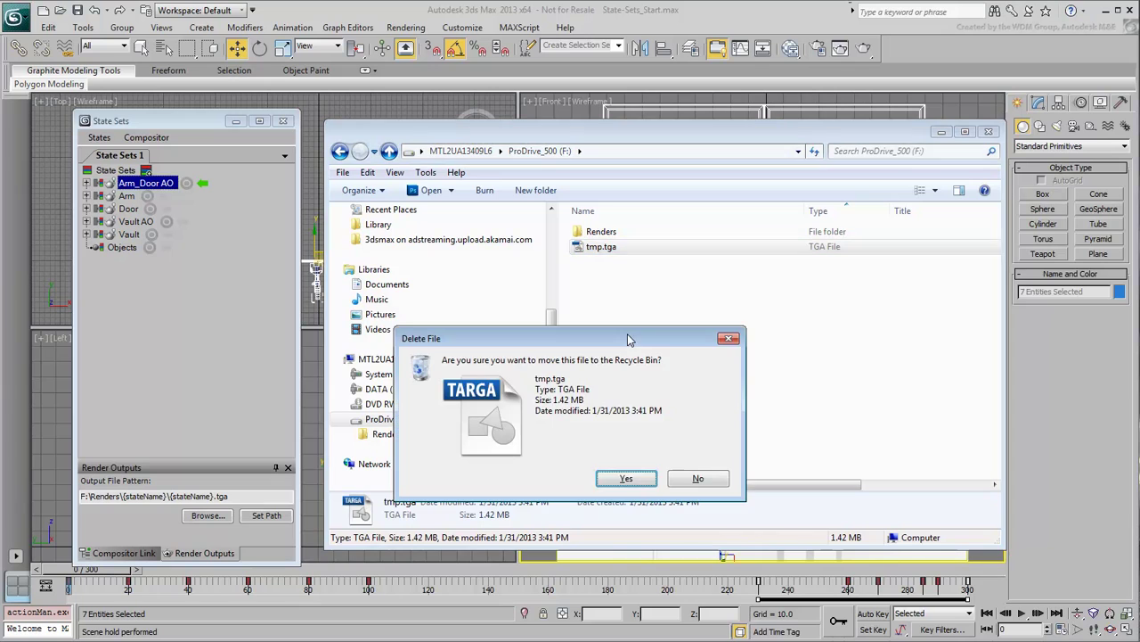
pyautogui.click(620, 478)
pyautogui.doubleClick(595, 233)
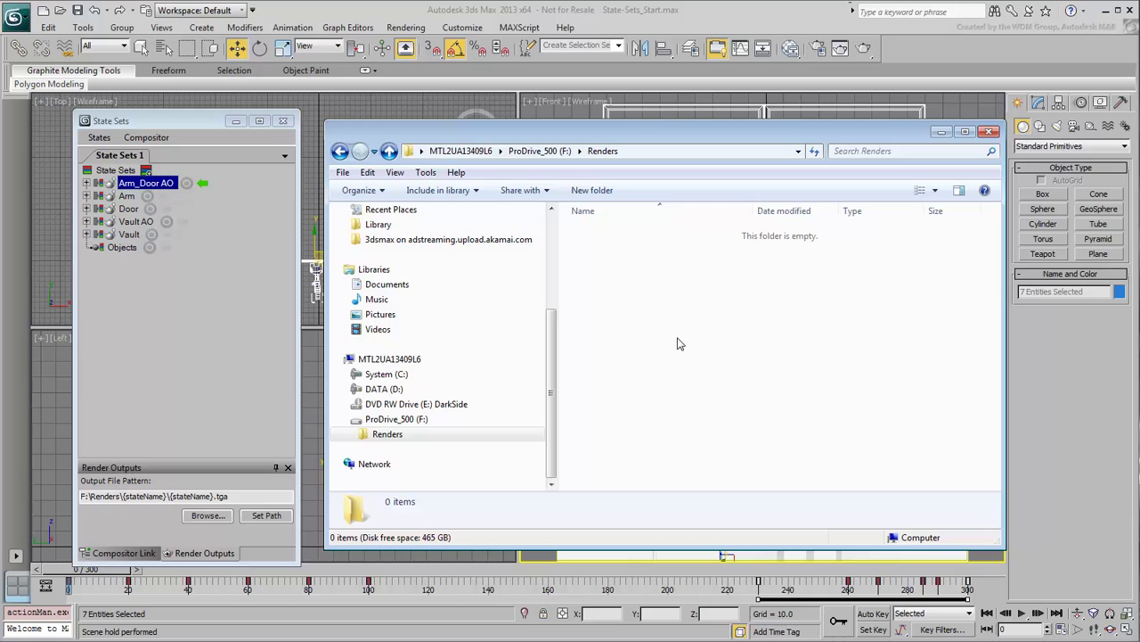
pyautogui.click(265, 516)
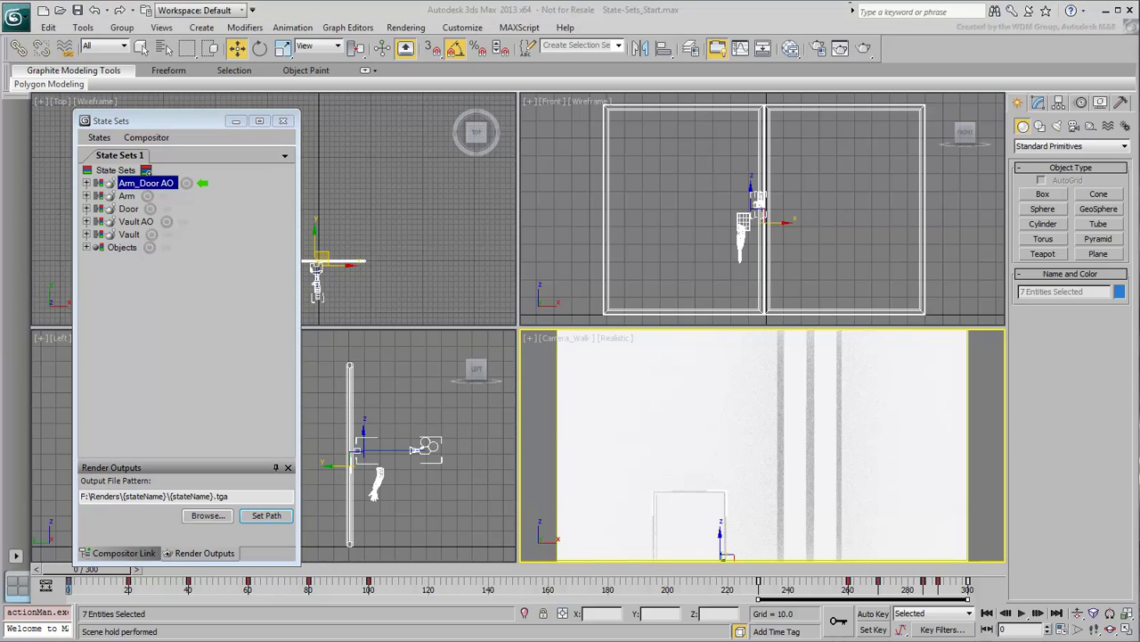
pyautogui.hotkey('alt', 'Tab')
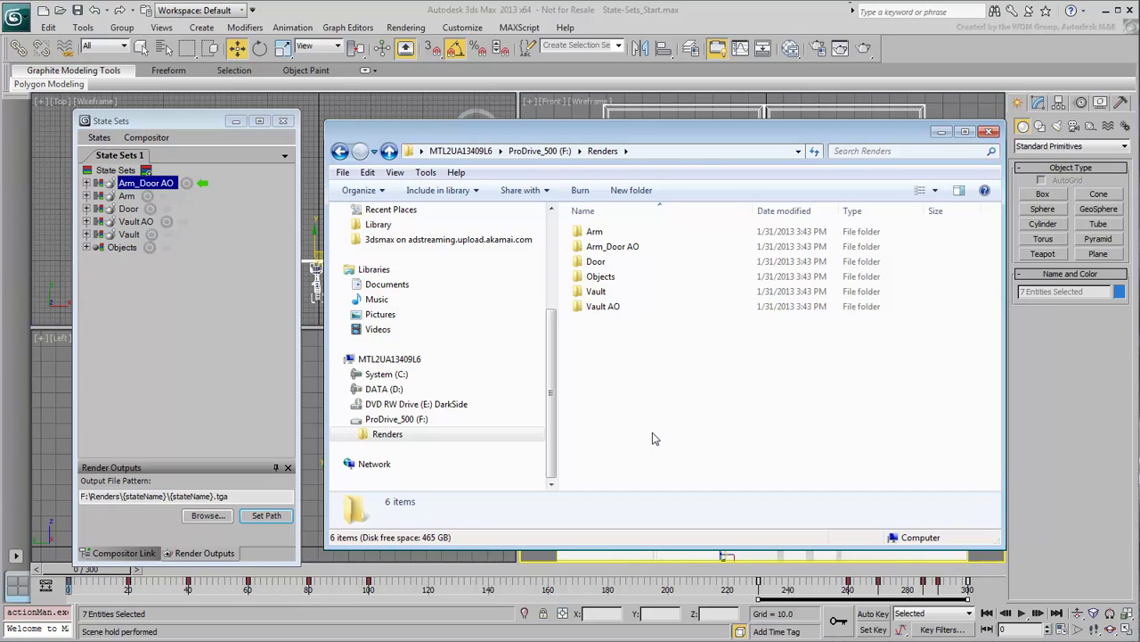
pyautogui.click(988, 132)
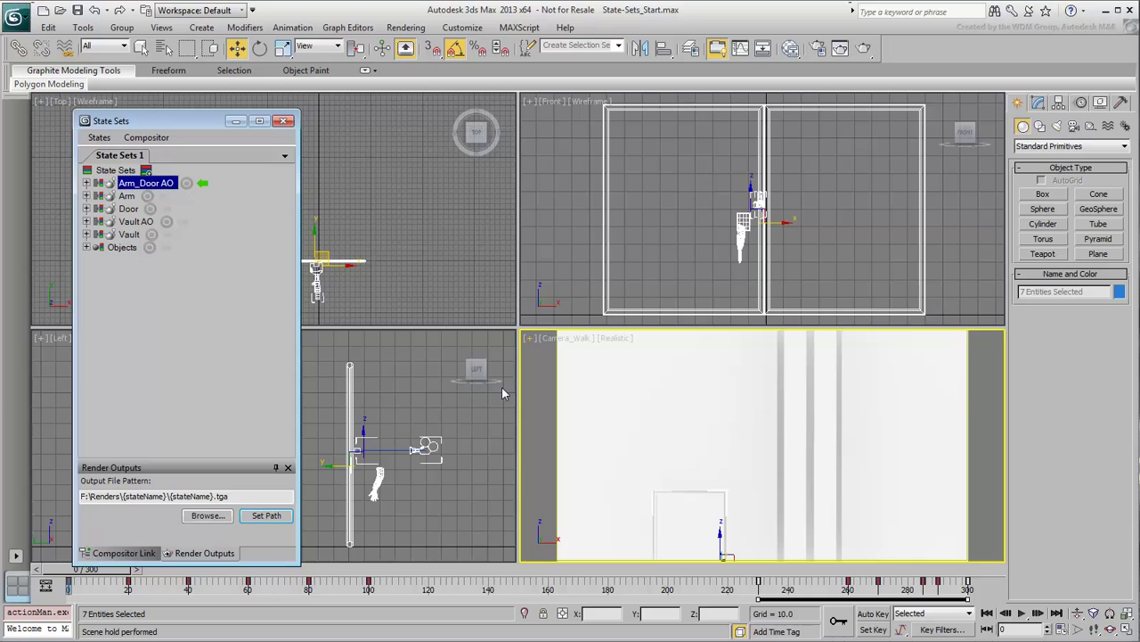
# Save the scene with Ctrl+S and run States > Render All States
pyautogui.hotkey('ctrl', 's')
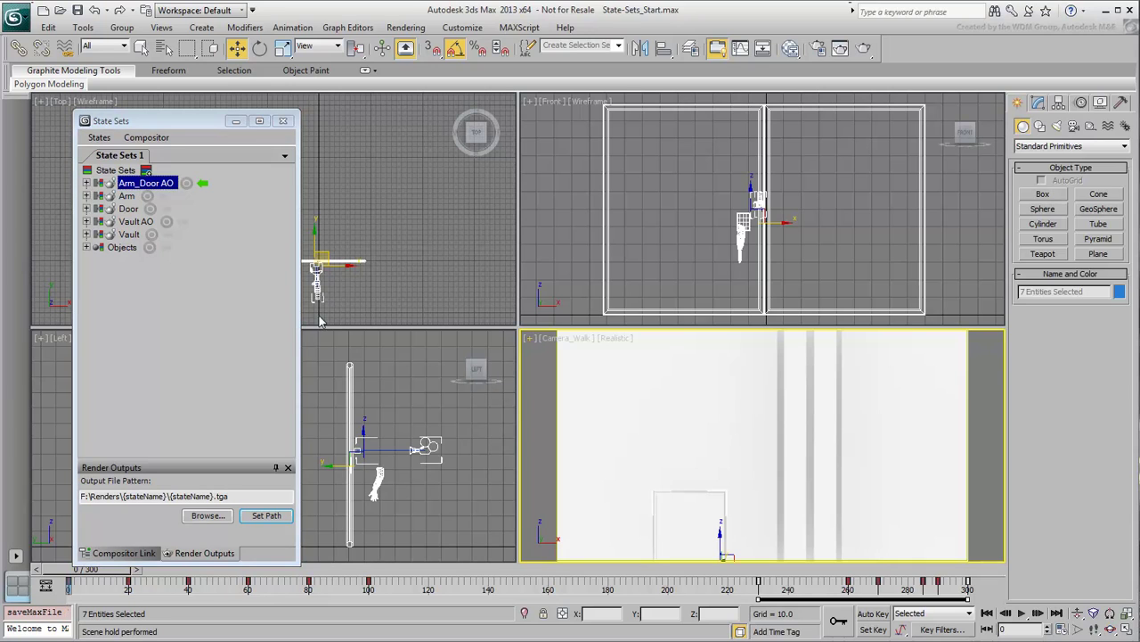
pyautogui.click(93, 137)
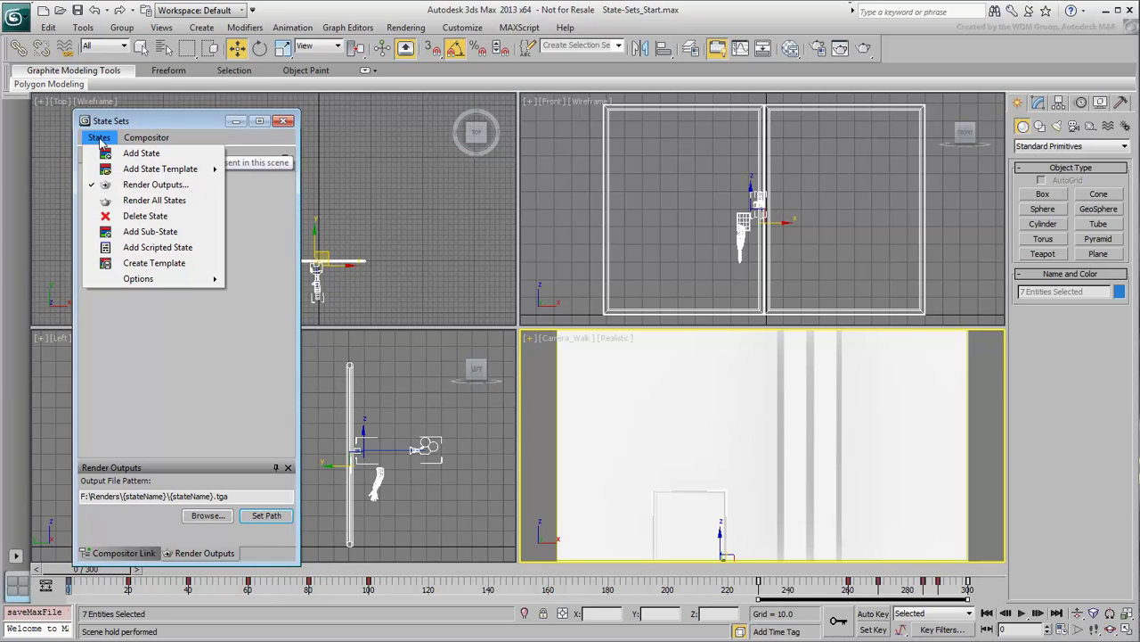
pyautogui.click(161, 202)
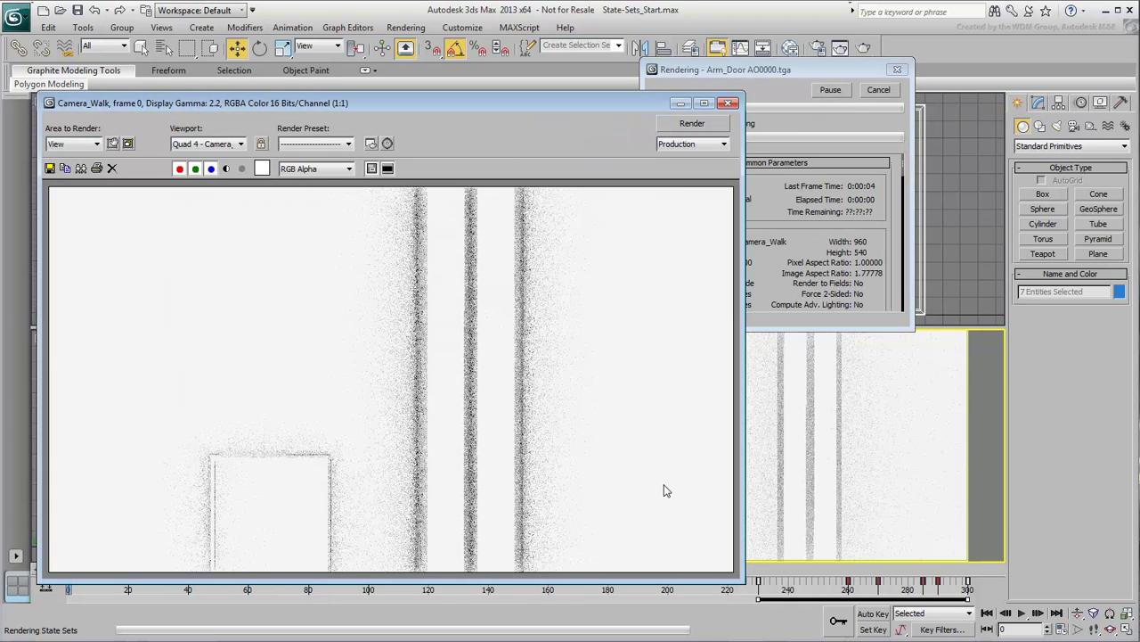